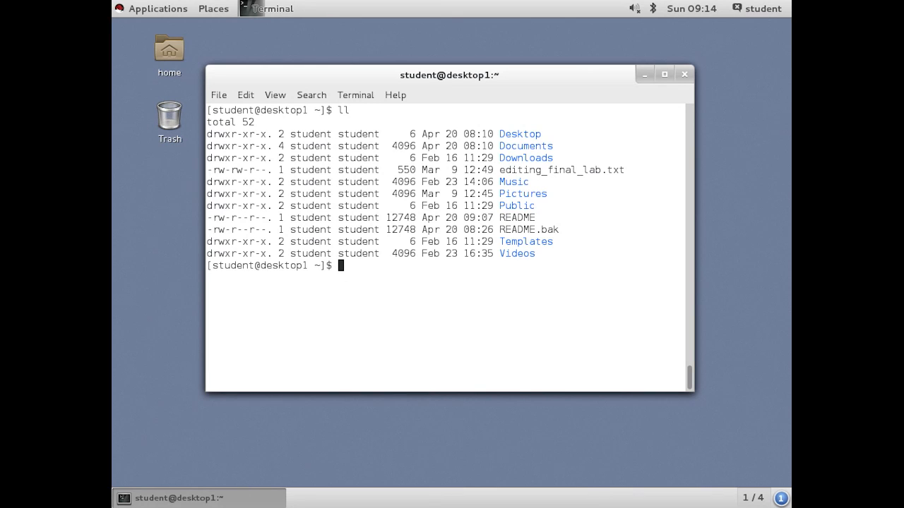
- Launch the gedit text editor from the accessories applications and close its empty window
left_click(158, 9)
mouse_move(174, 71)
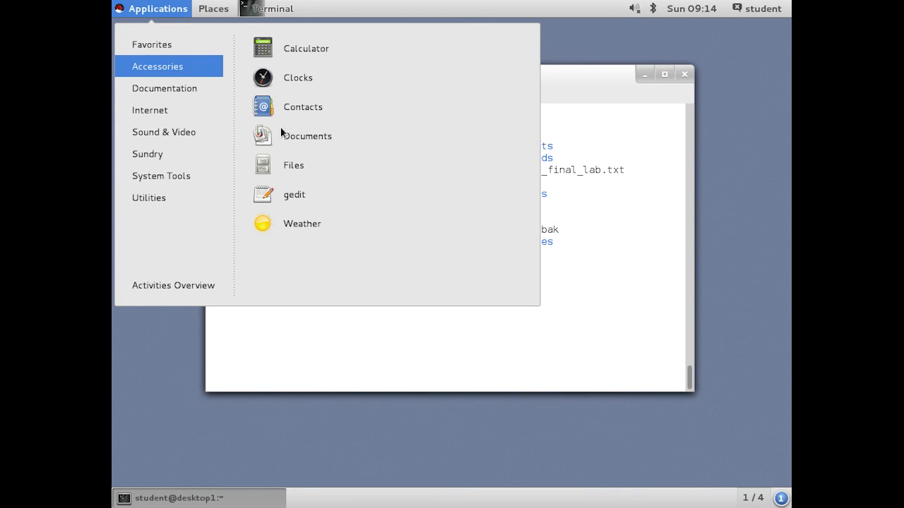
left_click(289, 194)
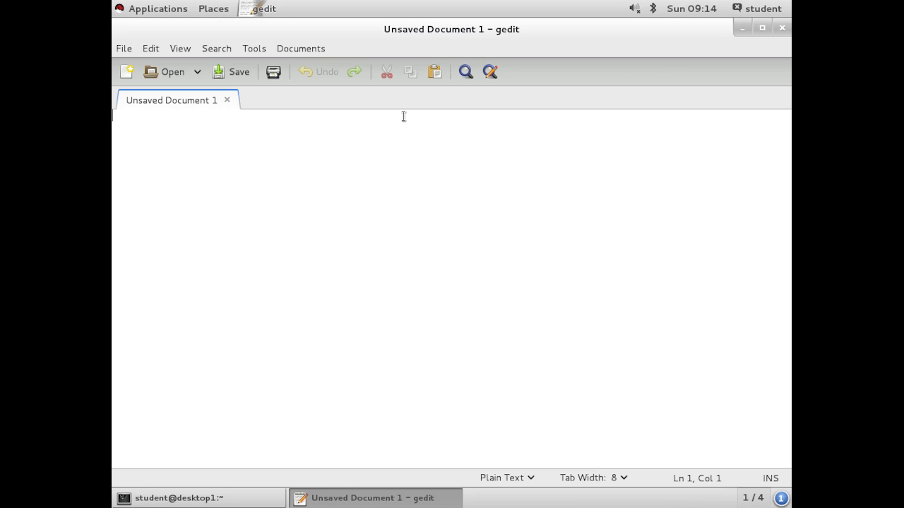
left_click(781, 28)
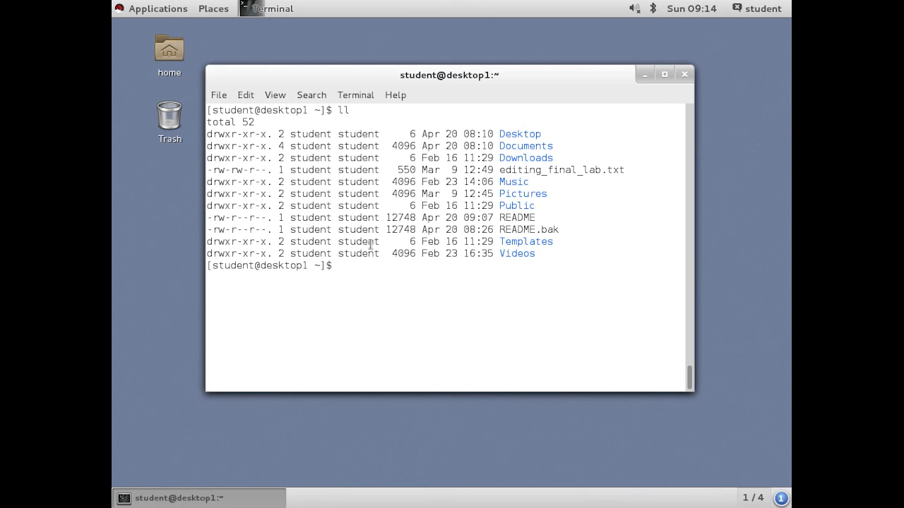
- Launch the gedit text editor by running the command gedit from the desktop's command prompt dialog
key("alt+F3")
key("BackSpace")
key("BackSpace")
key("BackSpace")
key("alt+F2")
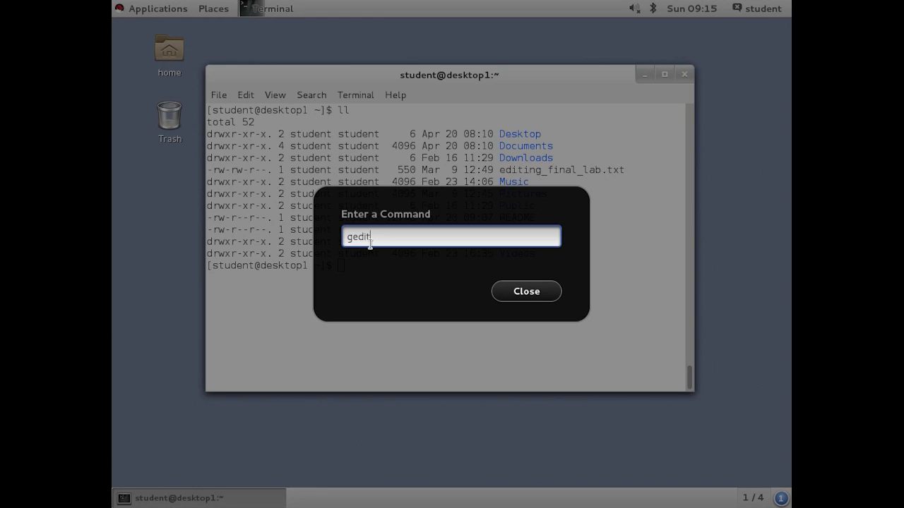
key("Return")
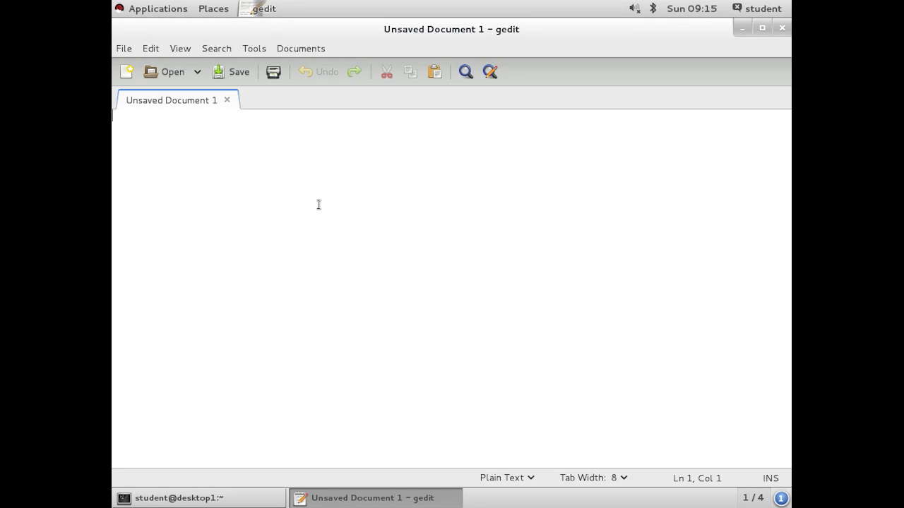
left_click(124, 50)
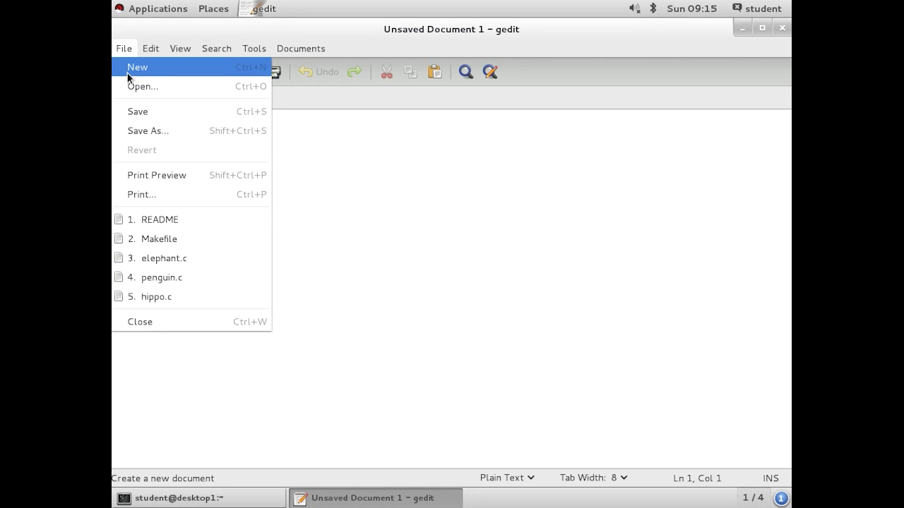
left_click(384, 182)
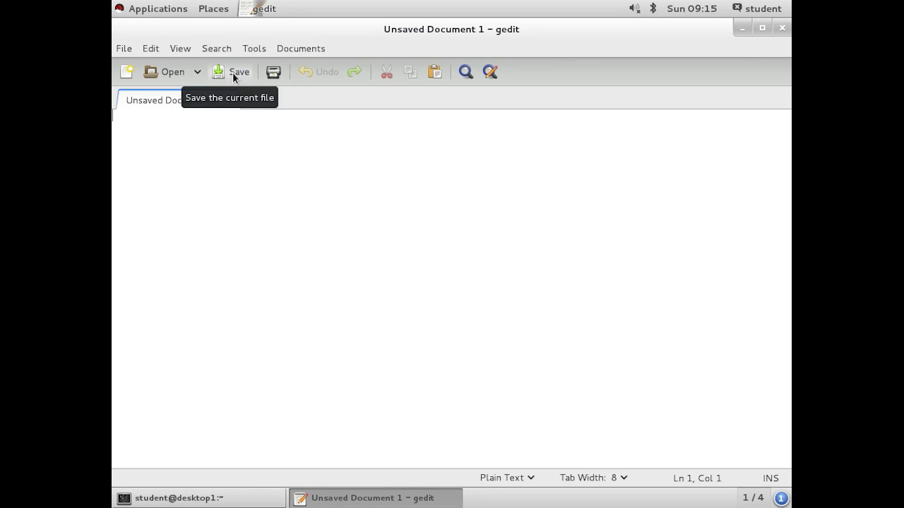
left_click(125, 49)
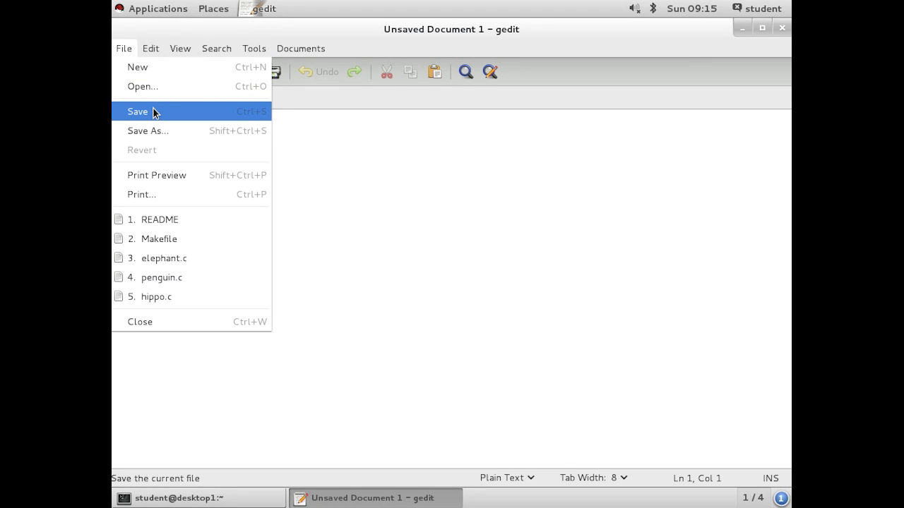
left_click(311, 142)
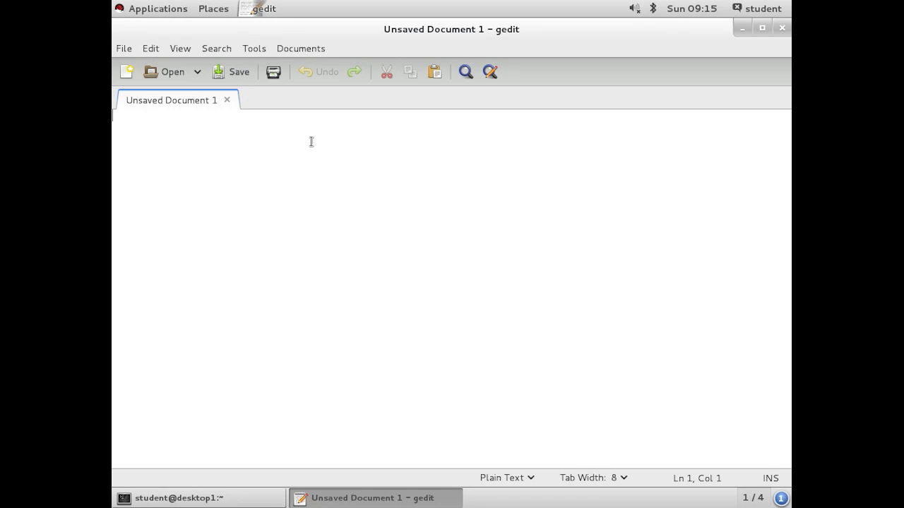
left_click(180, 74)
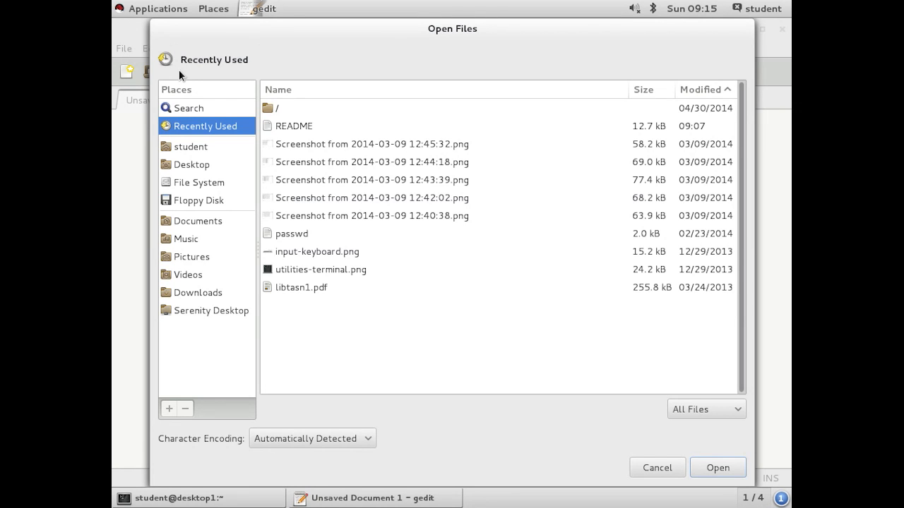
left_click(651, 467)
- Open the README file from the student home folder for editing
left_click(122, 49)
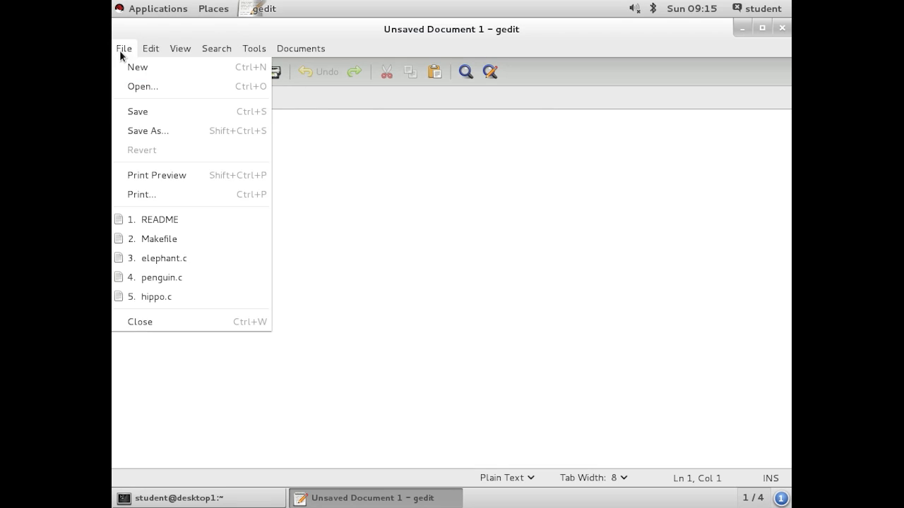
left_click(140, 89)
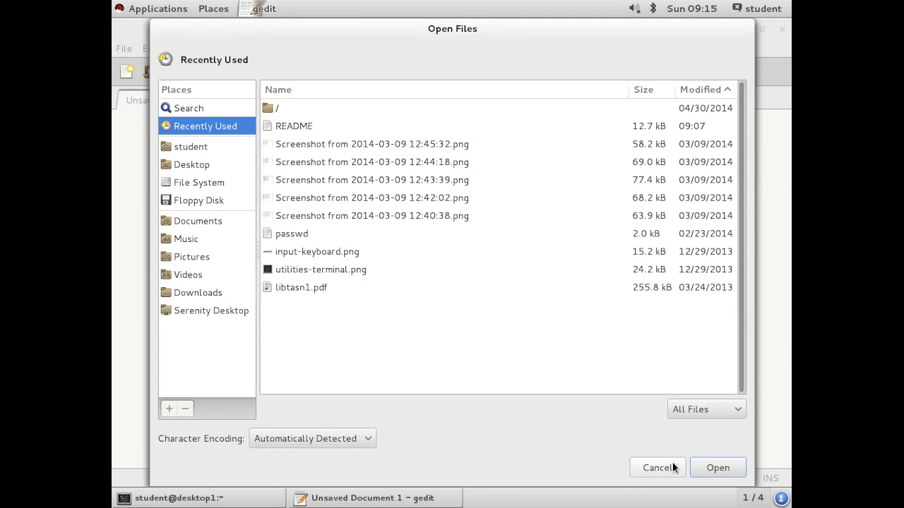
left_click(206, 147)
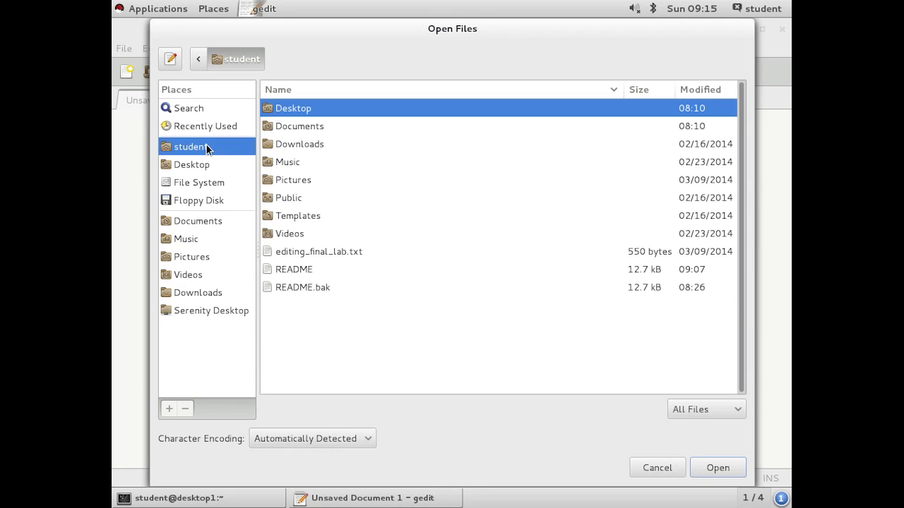
left_click(300, 269)
left_click(727, 468)
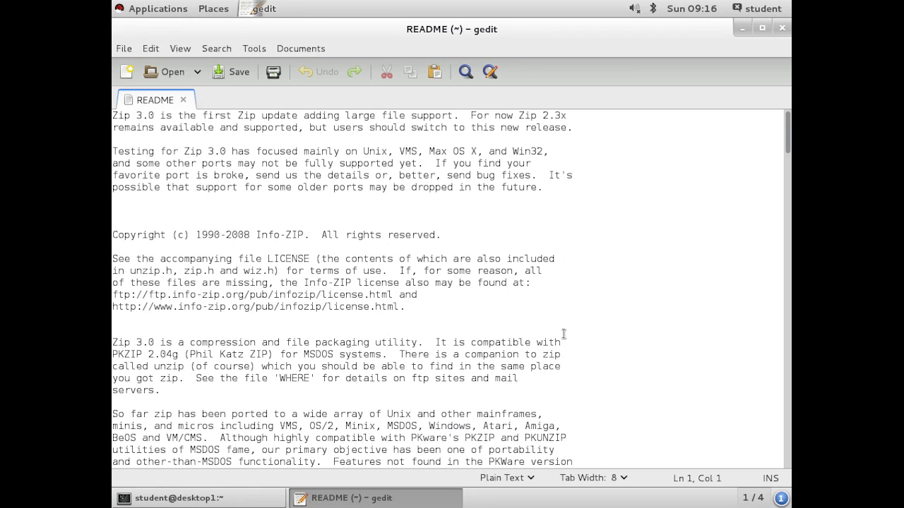
- Insert the word "typing" on the blank line above the copyright notice and undo the insertion
left_click(253, 204)
left_click(215, 212)
type("typing")
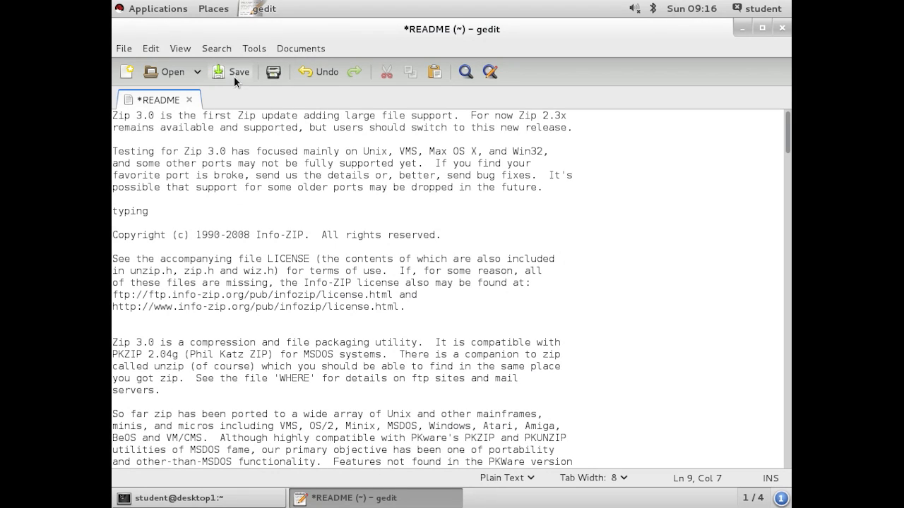
left_click(321, 70)
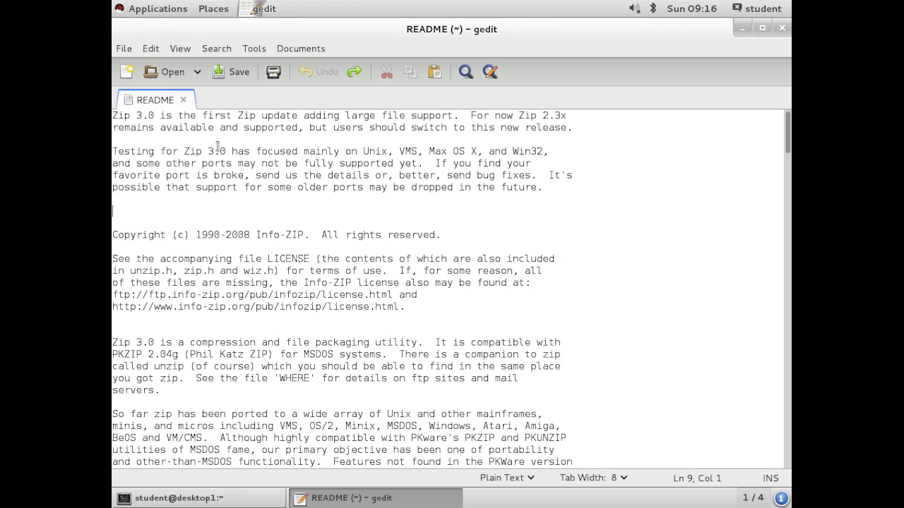
- Copy the passage from "See the accompanying file LICENSE" through "license.h" and paste it on the blank line above the copyright notice
left_click_drag(115, 259, 376, 294)
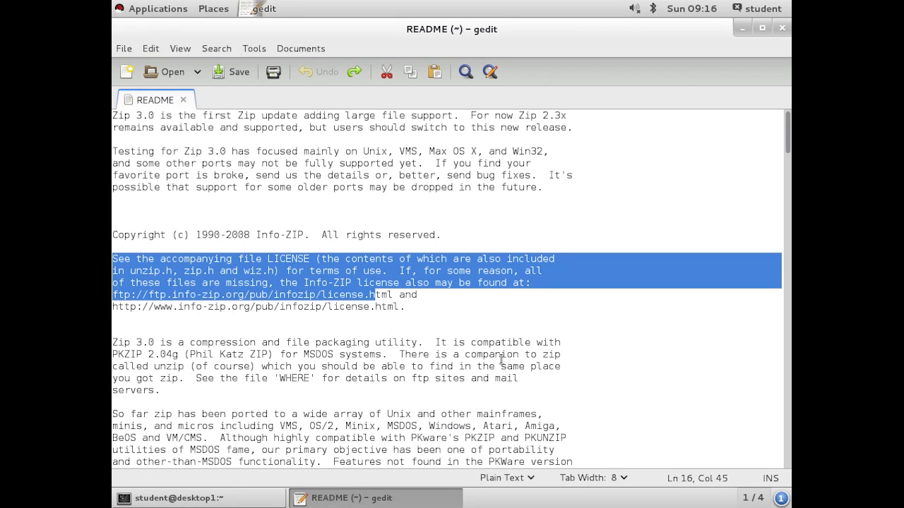
right_click(278, 270)
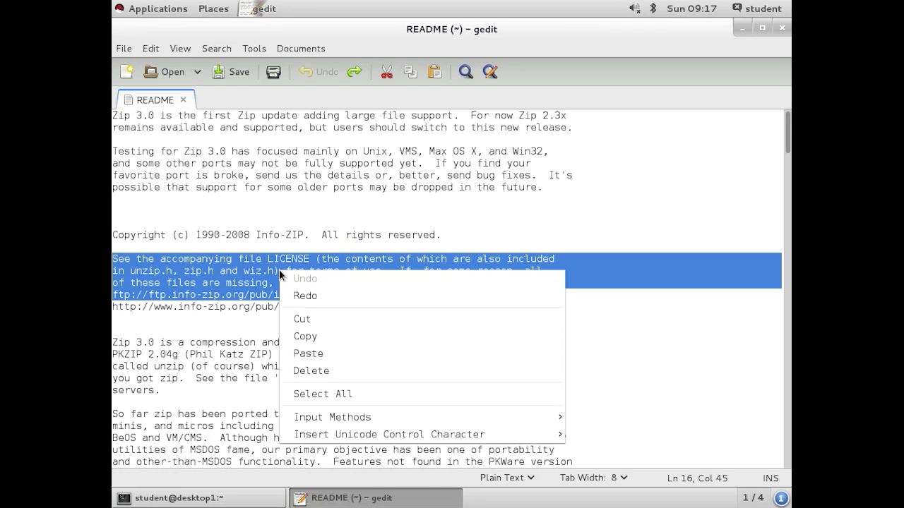
left_click(316, 337)
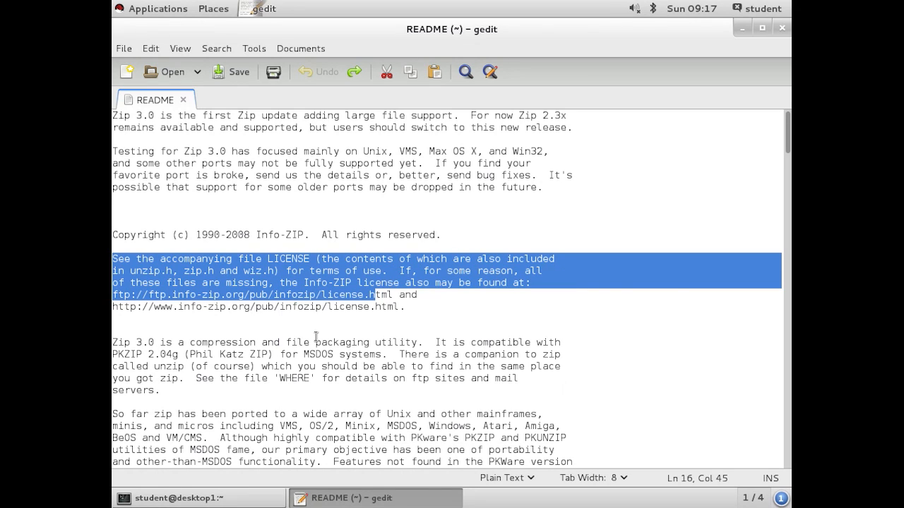
left_click(165, 211)
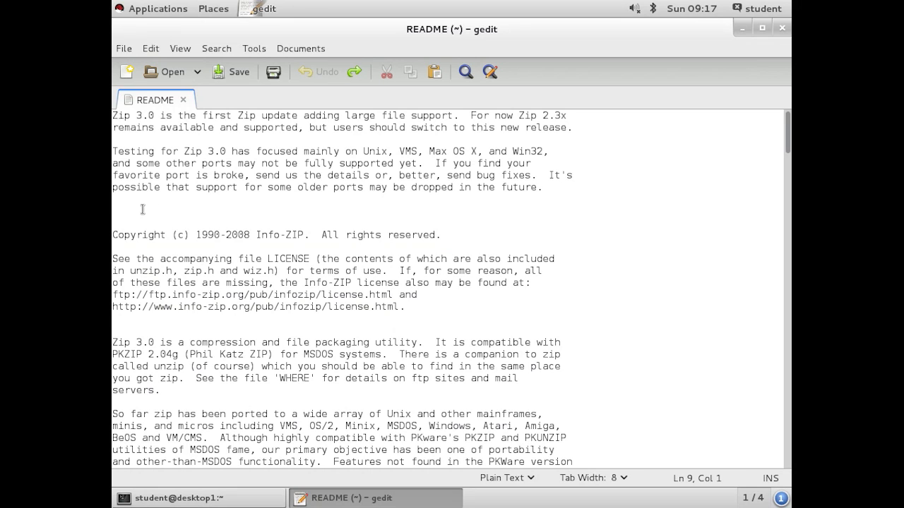
right_click(132, 210)
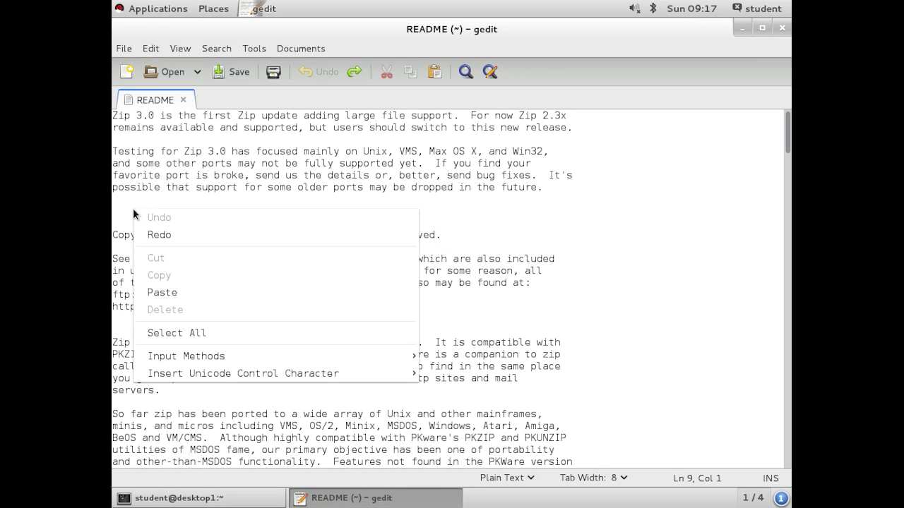
left_click(168, 292)
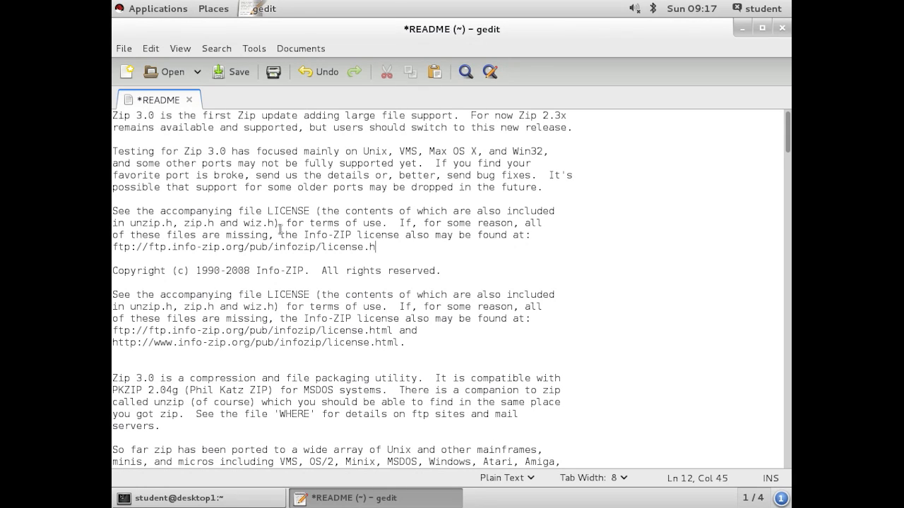
- Unmaximize the README window and move it aside to bring the terminal window to the front
left_click(765, 28)
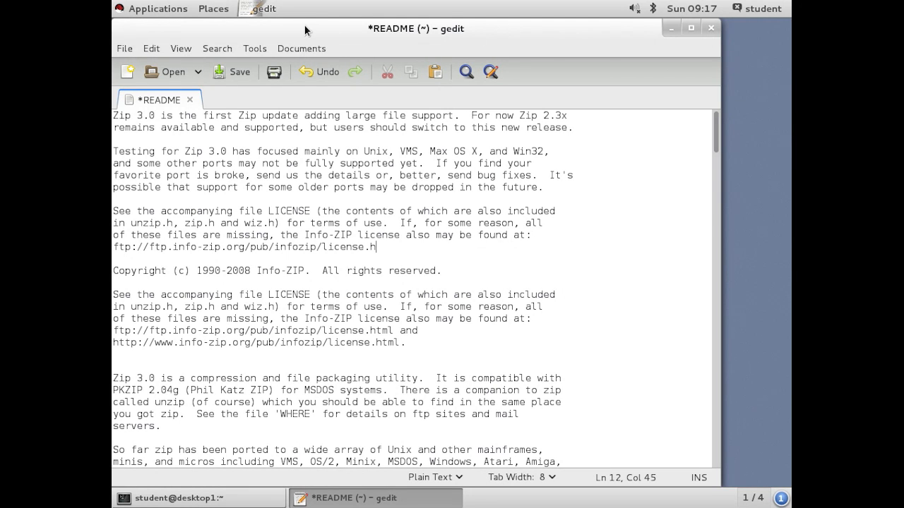
left_click_drag(249, 27, 580, 32)
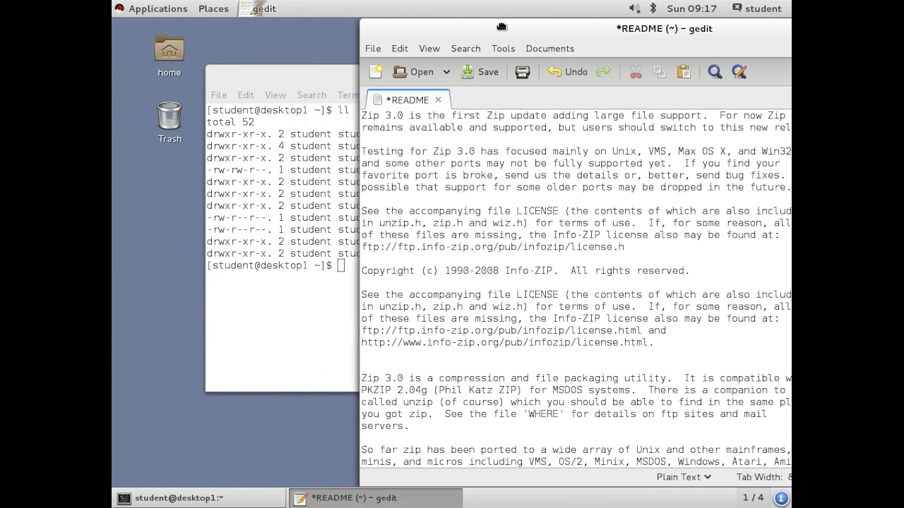
left_click(322, 72)
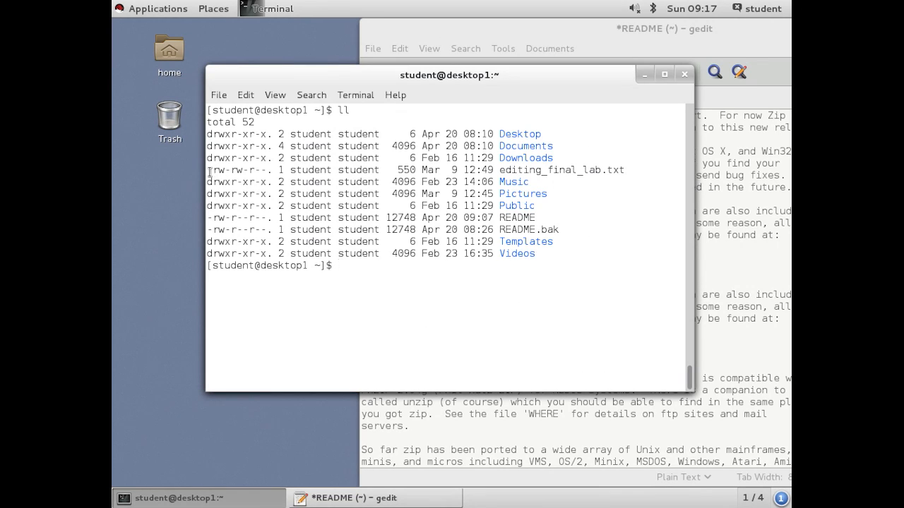
- Copy the terminal listing lines from editing_final_lab.txt through README and paste them into the README document, among new blank lines above the first LICENSE passage
left_click_drag(207, 170, 538, 217)
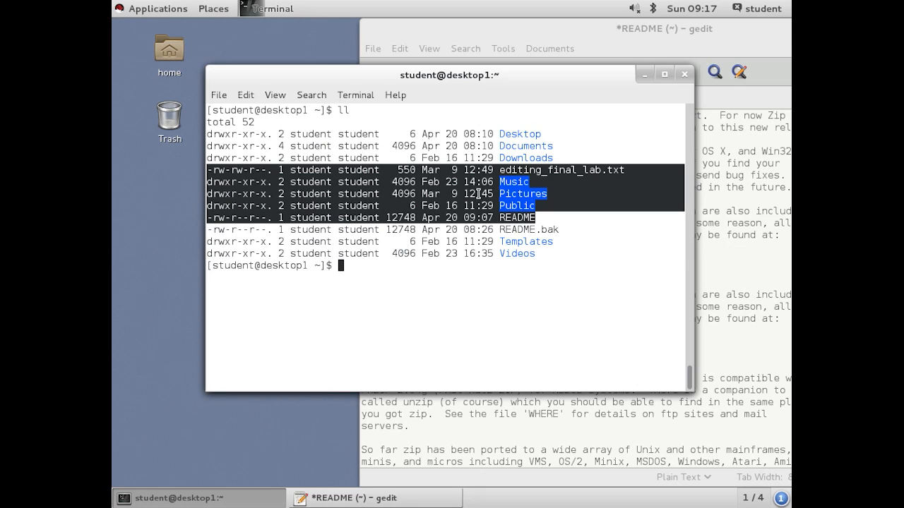
left_click(467, 30)
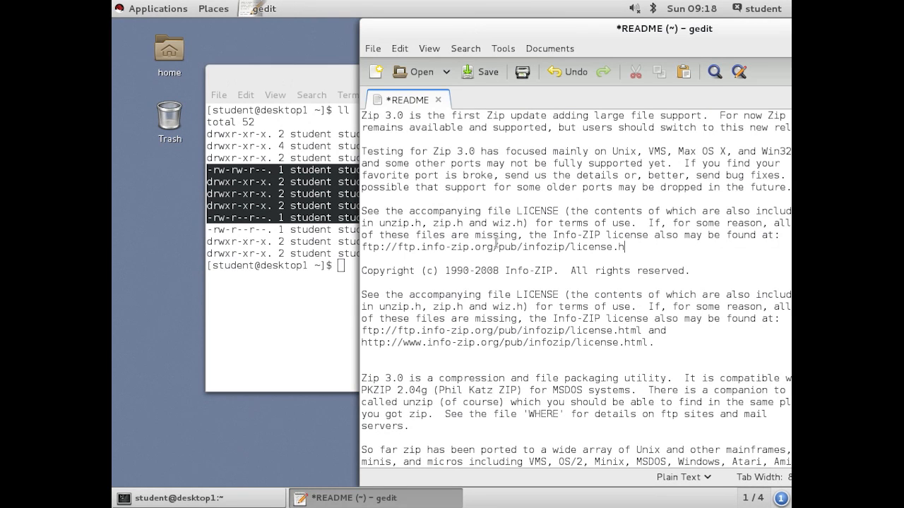
left_click(385, 202)
key("Return")
key("Return")
key("Return")
key("Up")
key("Up")
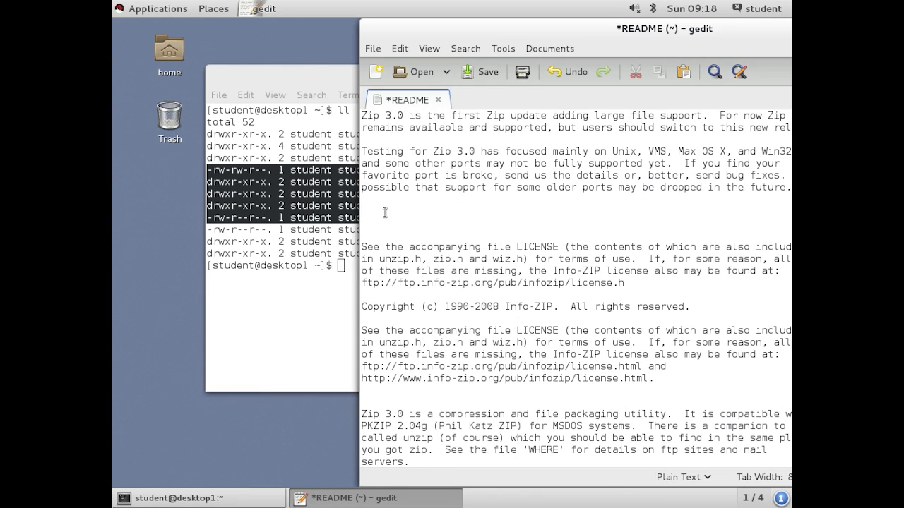
key("ctrl+v")
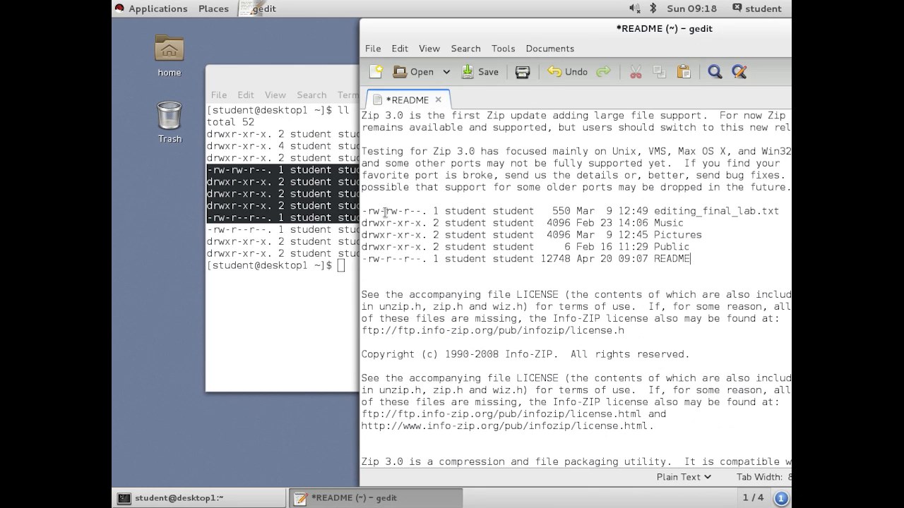